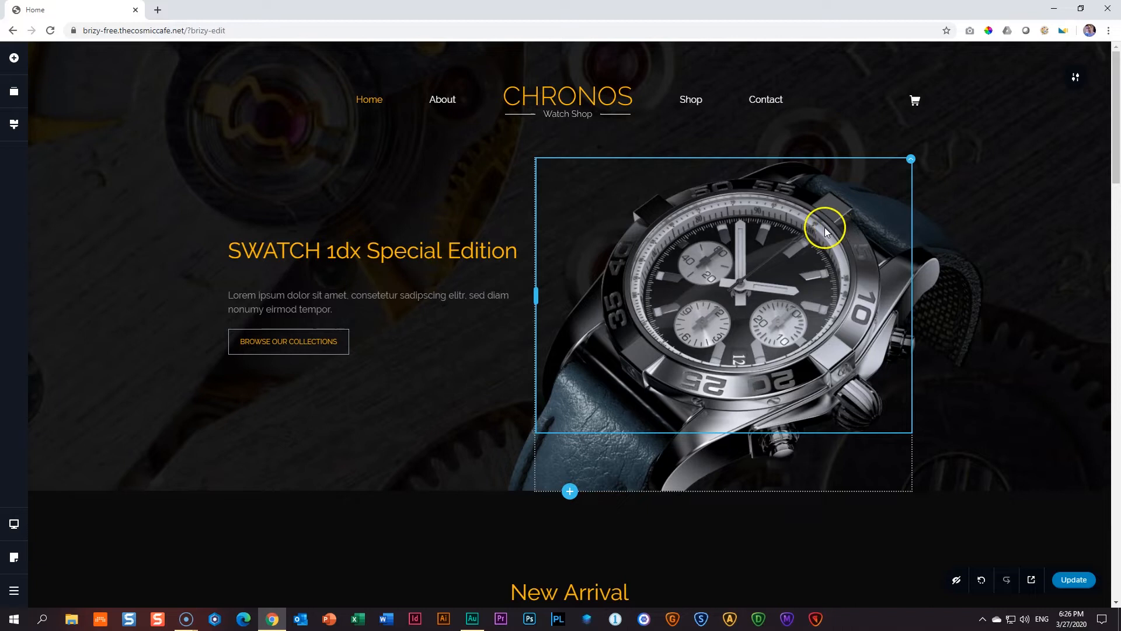
Examine the editing options of the hero's image column, watch image, SWATCH heading, its parent column and the BROWSE OUR COLLECTIONS button.
{"action": "mouse_move", "coordinate": [911, 159]}
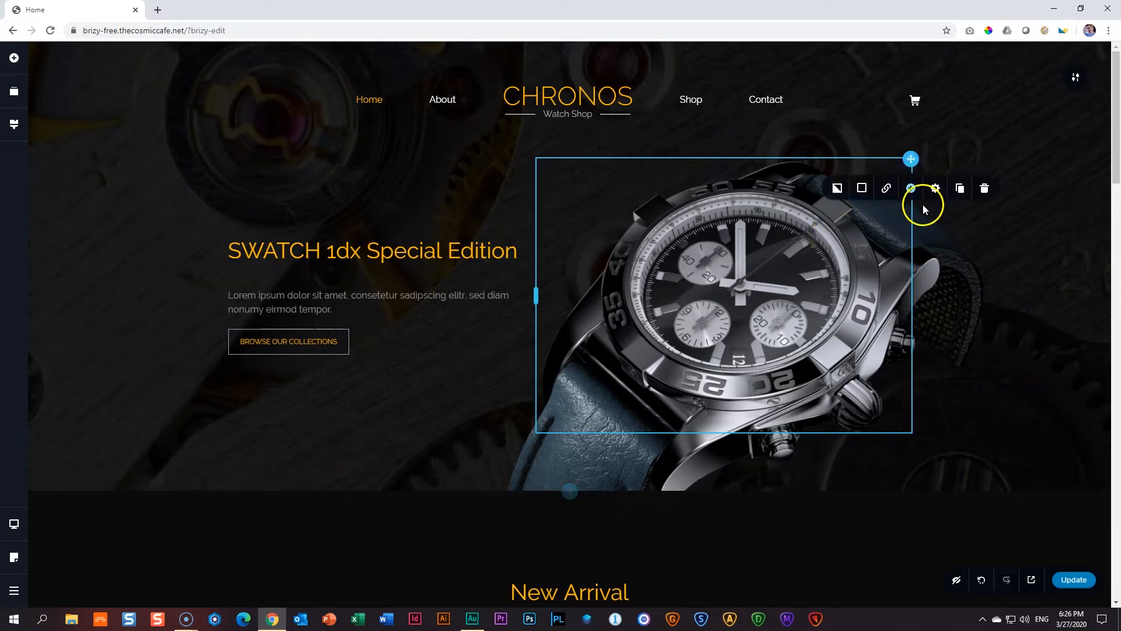
{"action": "left_click", "coordinate": [935, 188]}
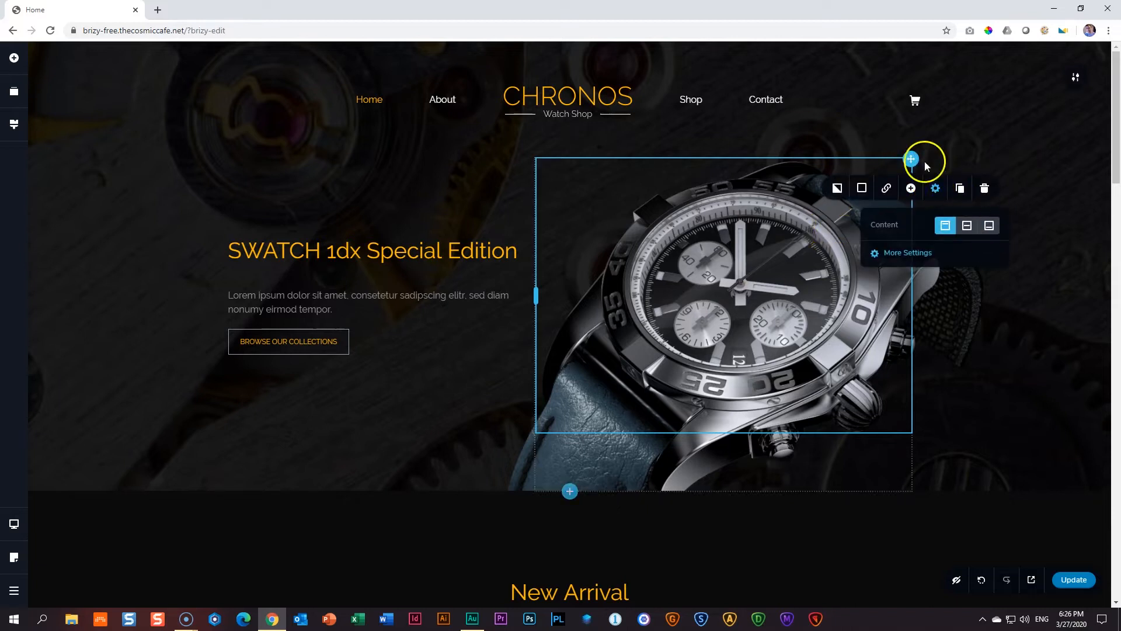
{"action": "left_click", "coordinate": [983, 334]}
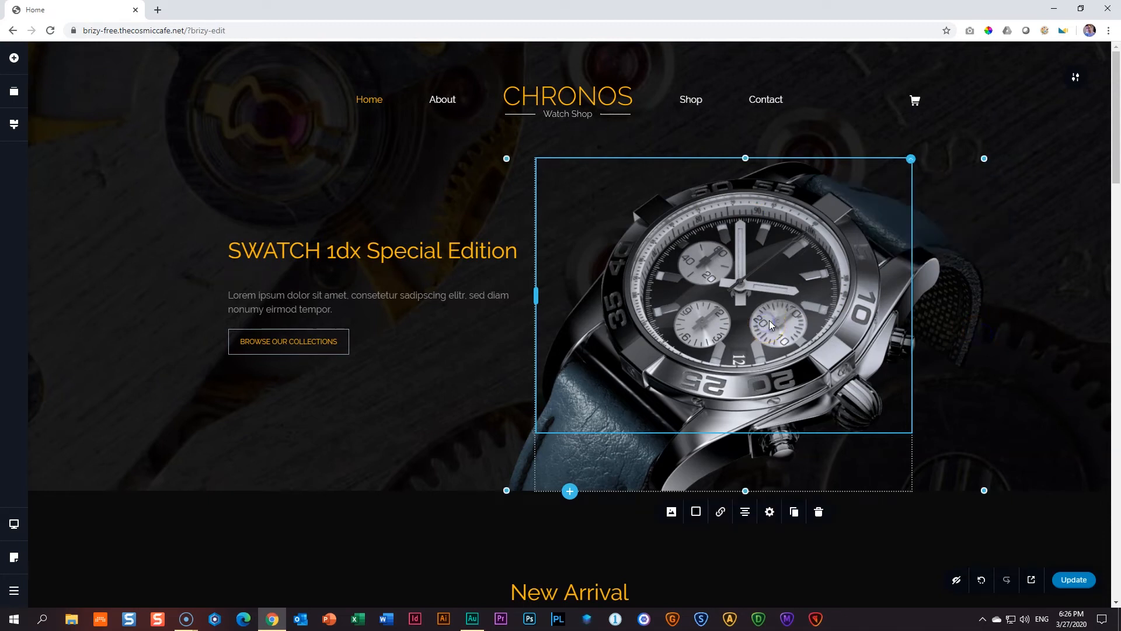
{"action": "left_click", "coordinate": [401, 461]}
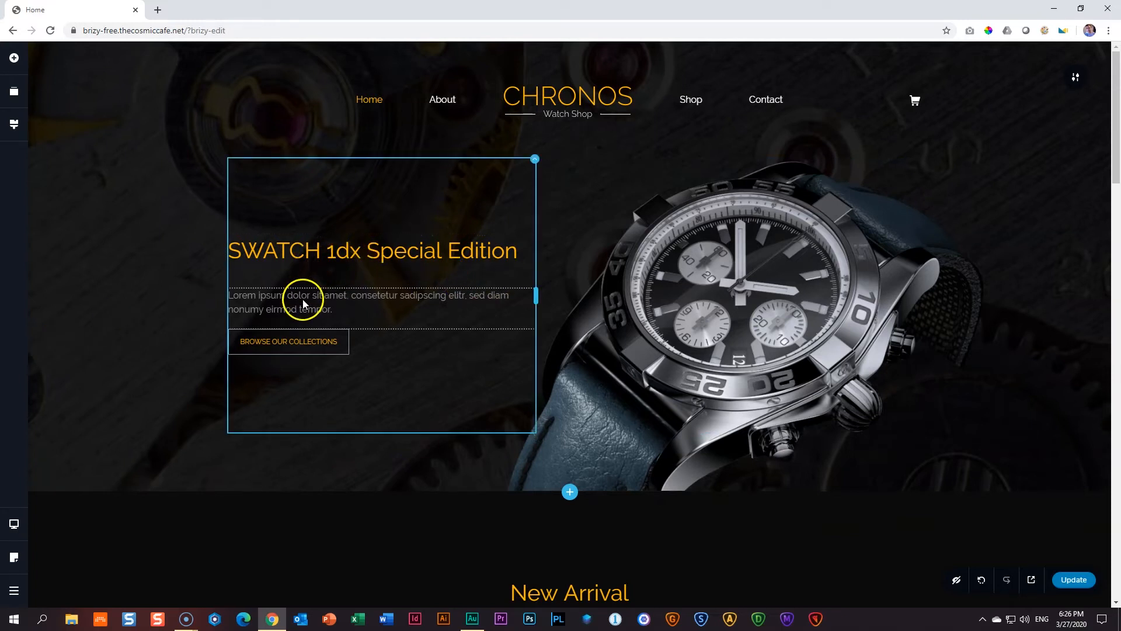
{"action": "left_click", "coordinate": [273, 352]}
{"action": "left_click", "coordinate": [327, 255]}
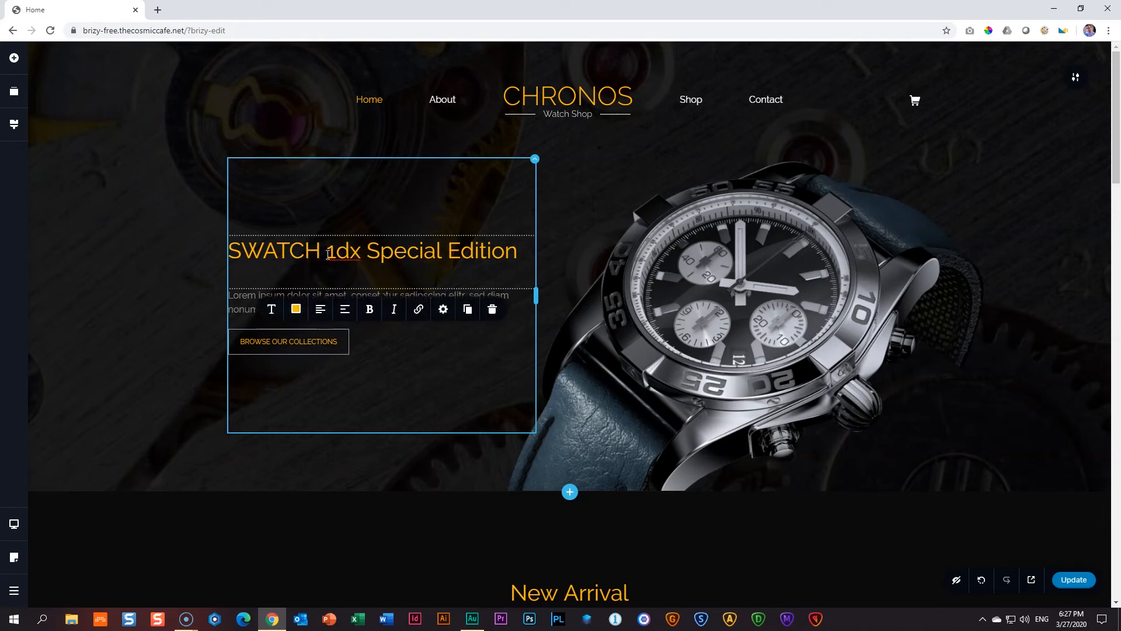
{"action": "key", "text": "Escape"}
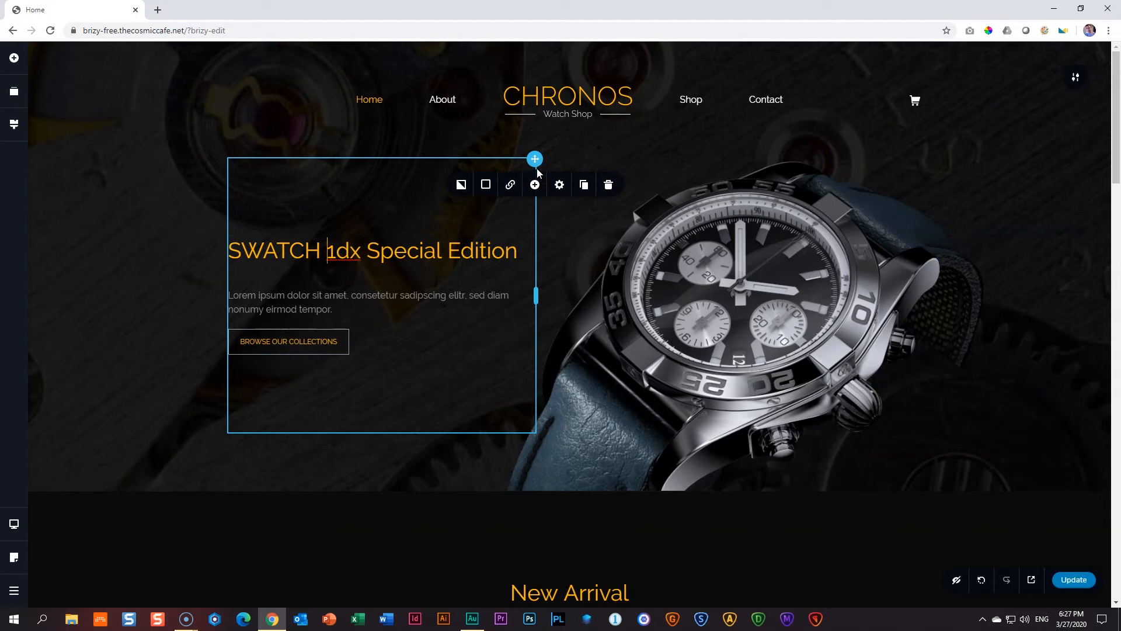
{"action": "left_click", "coordinate": [305, 343]}
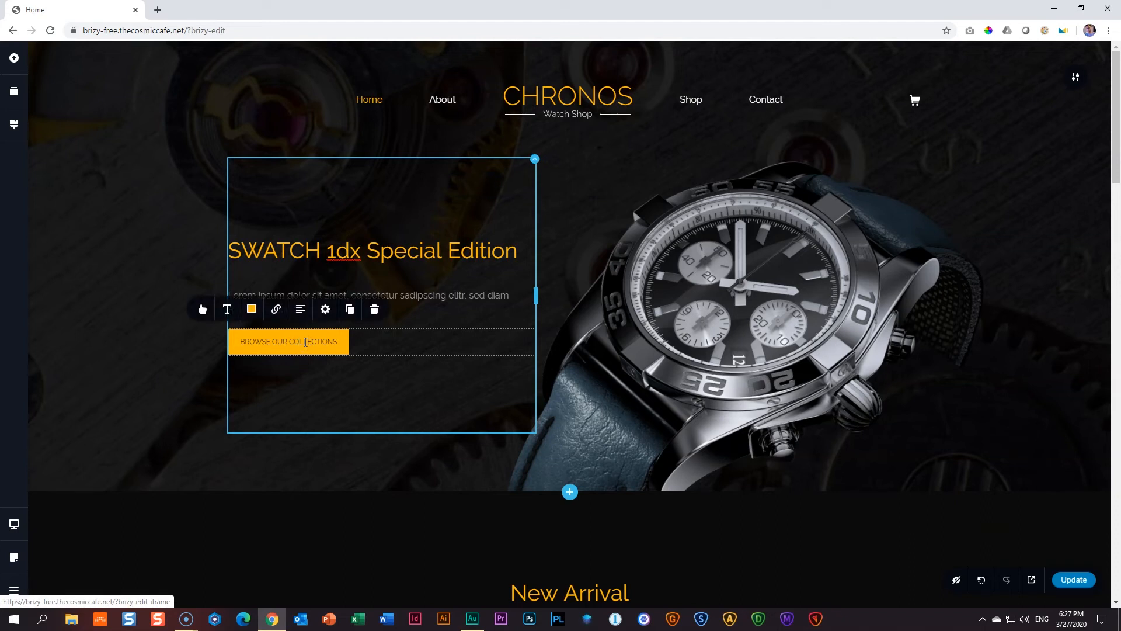
{"action": "key", "text": "Escape"}
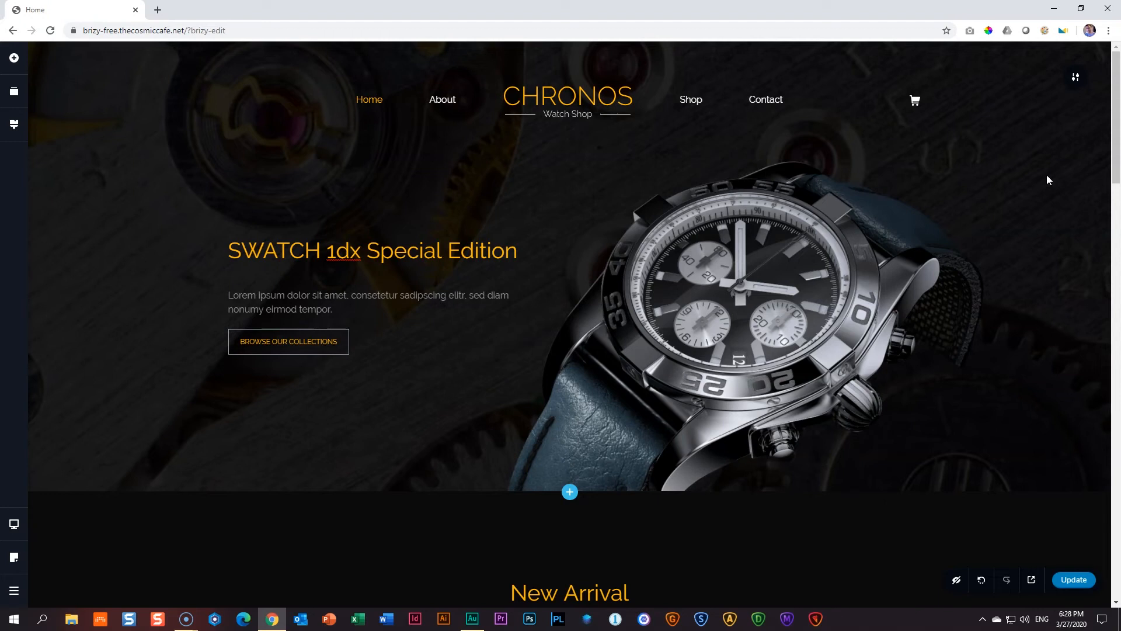
Add a Row element beneath the hero's text and watch image columns, and show the row's options.
{"action": "left_click", "coordinate": [17, 58]}
{"action": "scroll", "coordinate": [91, 377], "scroll_direction": "down", "scroll_amount": 2}
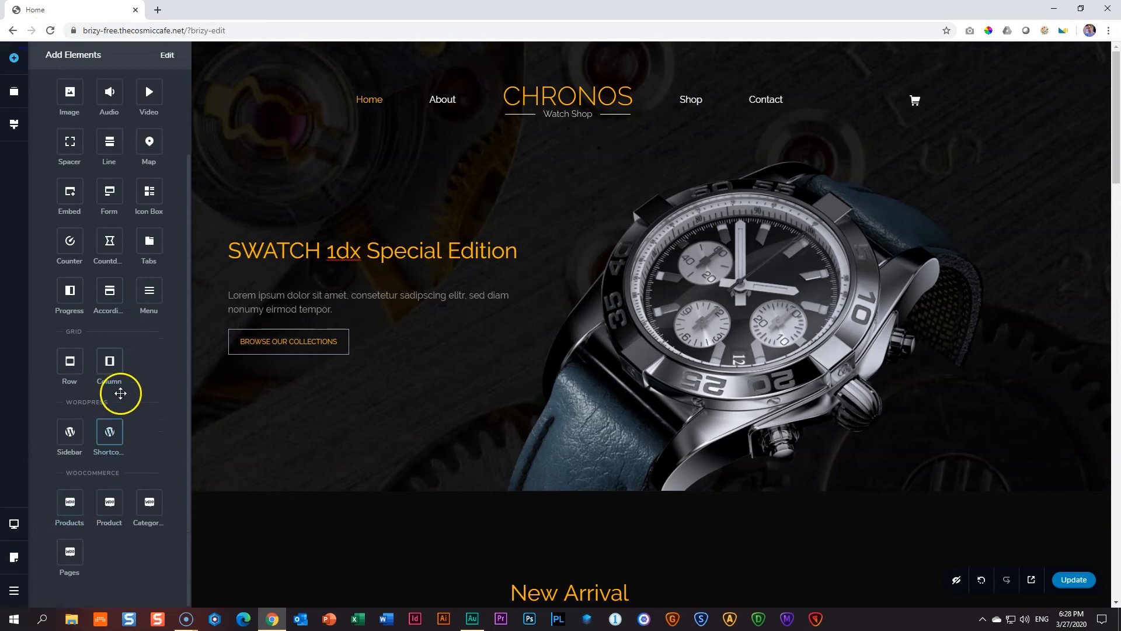
{"action": "left_click_drag", "start_coordinate": [69, 361], "coordinate": [463, 432]}
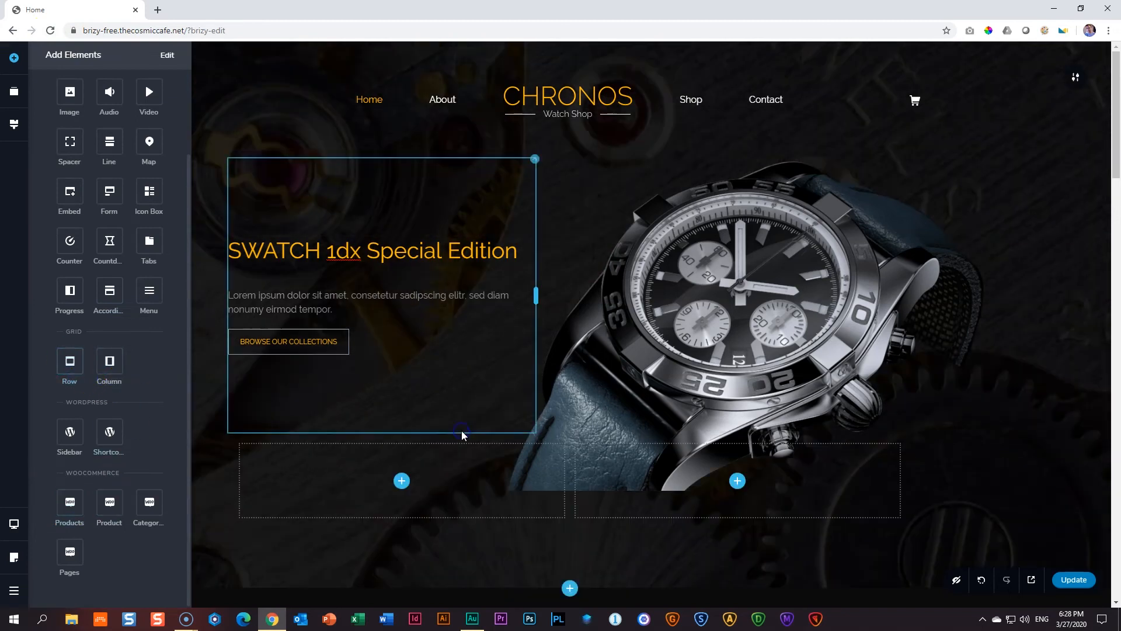
{"action": "left_click", "coordinate": [229, 433]}
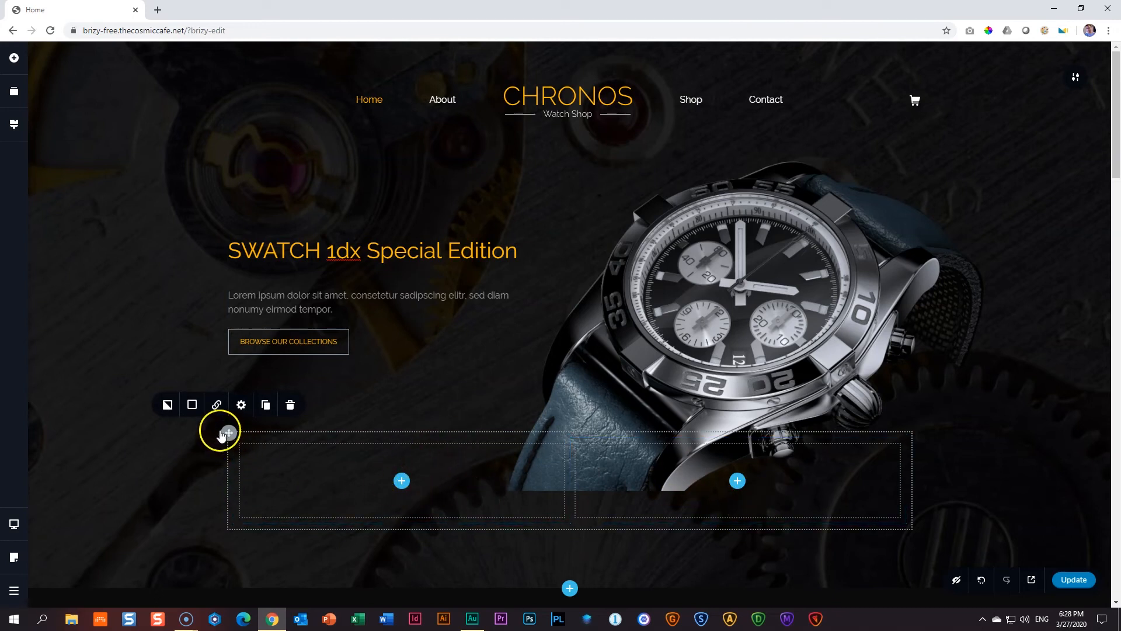
Nest a Column element inside the new row's first column and place an Image element in the first inner column.
{"action": "left_click", "coordinate": [14, 57]}
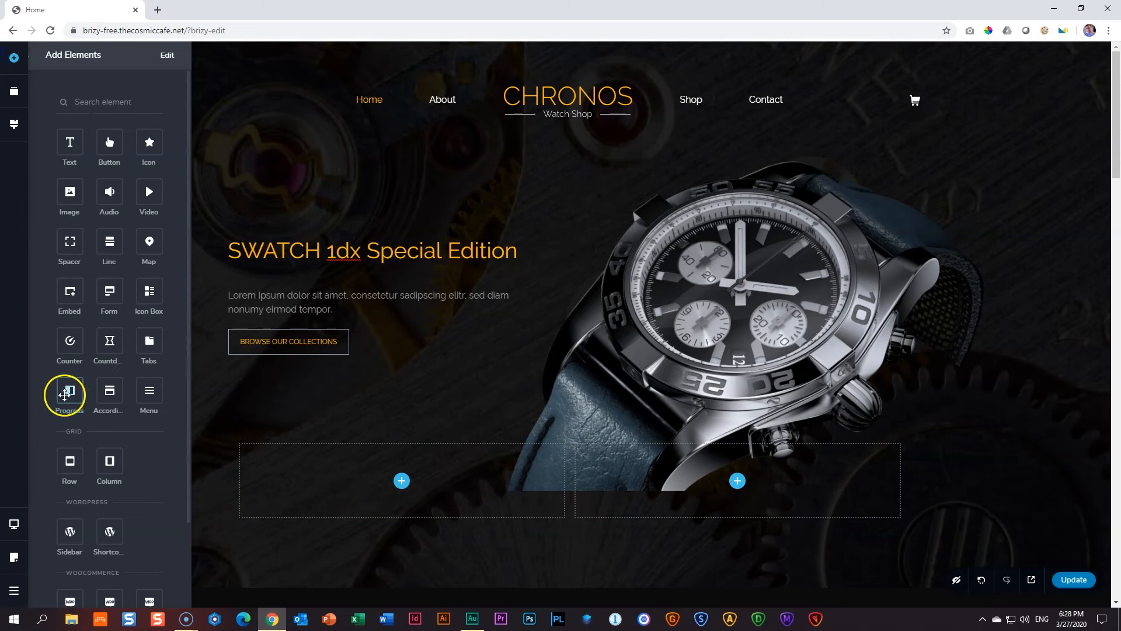
{"action": "left_click_drag", "start_coordinate": [117, 374], "coordinate": [403, 483]}
{"action": "left_click_drag", "start_coordinate": [83, 167], "coordinate": [83, 169]}
{"action": "left_click_drag", "start_coordinate": [68, 94], "coordinate": [330, 496]}
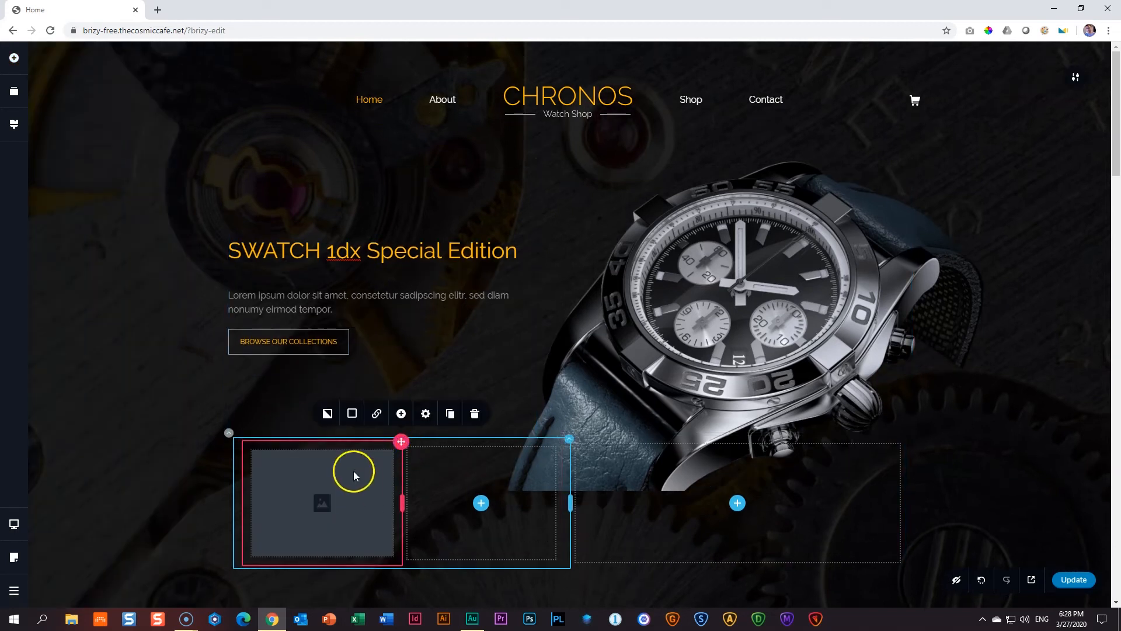
Set a uniform padding of 0 px on the outer column that holds the image placeholder.
{"action": "left_click", "coordinate": [560, 448]}
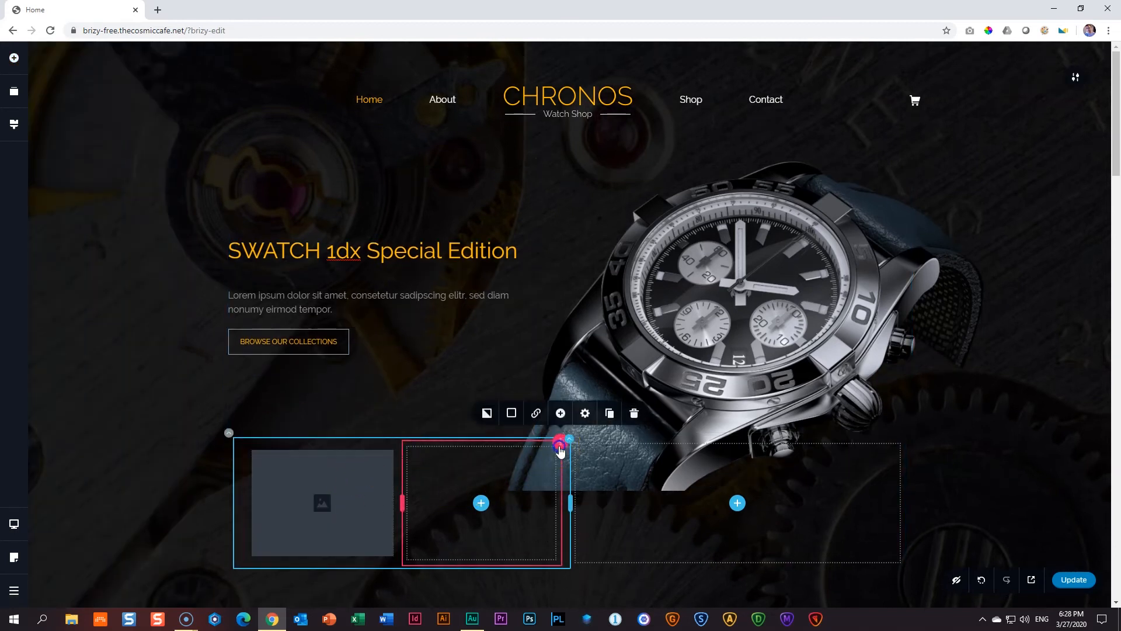
{"action": "left_click", "coordinate": [570, 439]}
{"action": "left_click", "coordinate": [588, 412]}
{"action": "left_click", "coordinate": [564, 375]}
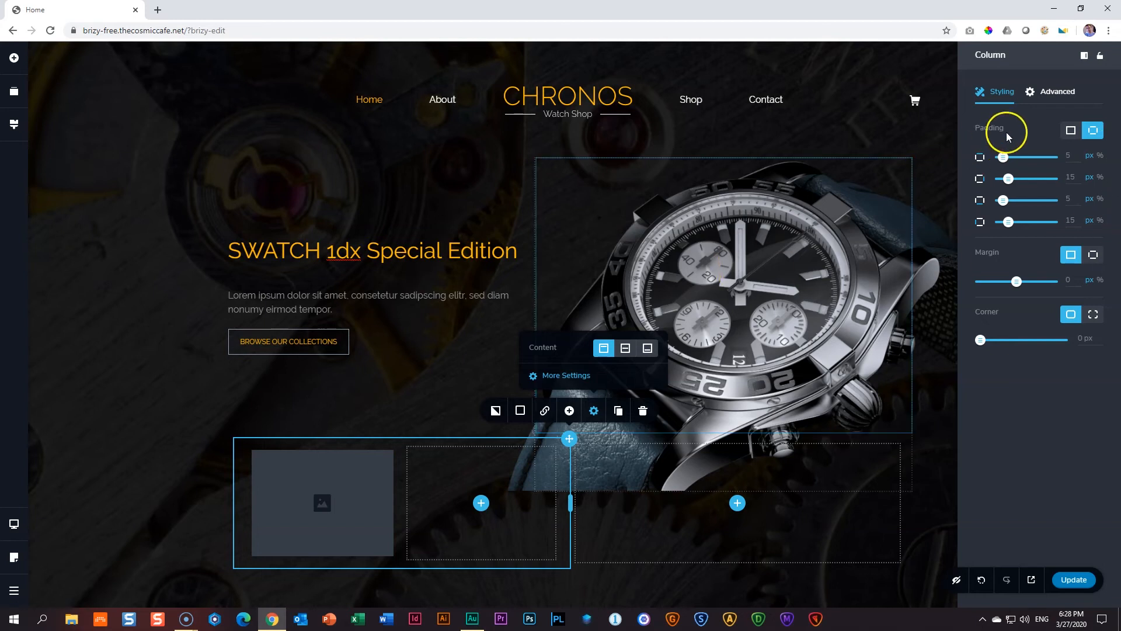
{"action": "left_click", "coordinate": [1071, 131]}
{"action": "left_click_drag", "start_coordinate": [1023, 155], "coordinate": [981, 157]}
{"action": "left_click", "coordinate": [598, 349]}
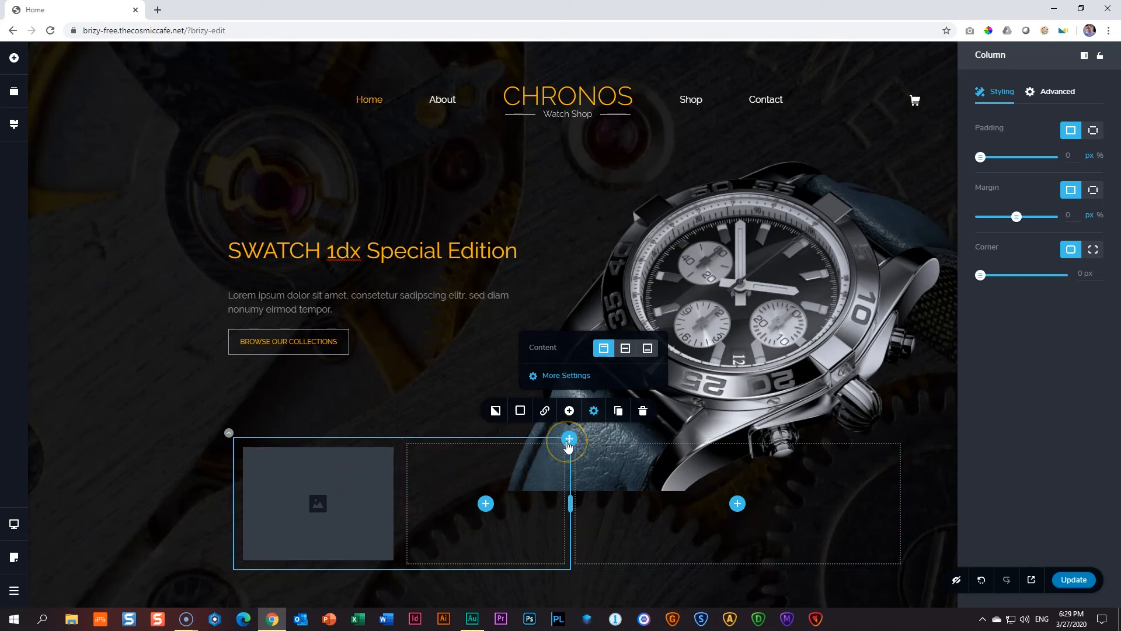
{"action": "left_click", "coordinate": [552, 472]}
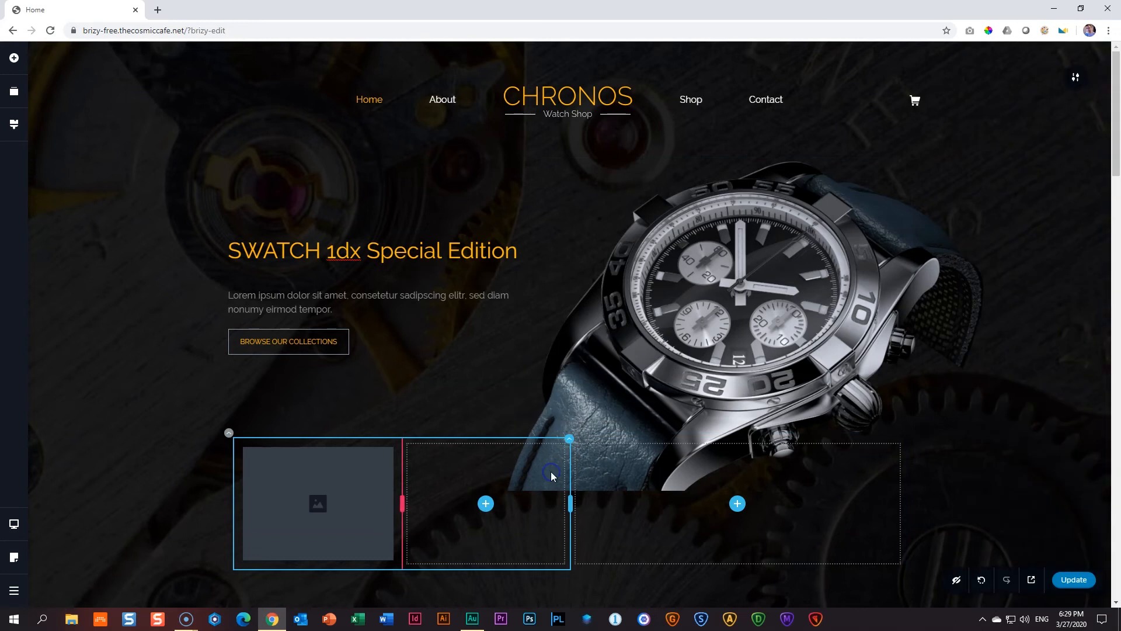
Add a Spacer element to the empty inner column beside the image placeholder and select it.
{"action": "left_click", "coordinate": [486, 503]}
{"action": "left_click_drag", "start_coordinate": [79, 217], "coordinate": [488, 502]}
{"action": "left_click", "coordinate": [476, 454]}
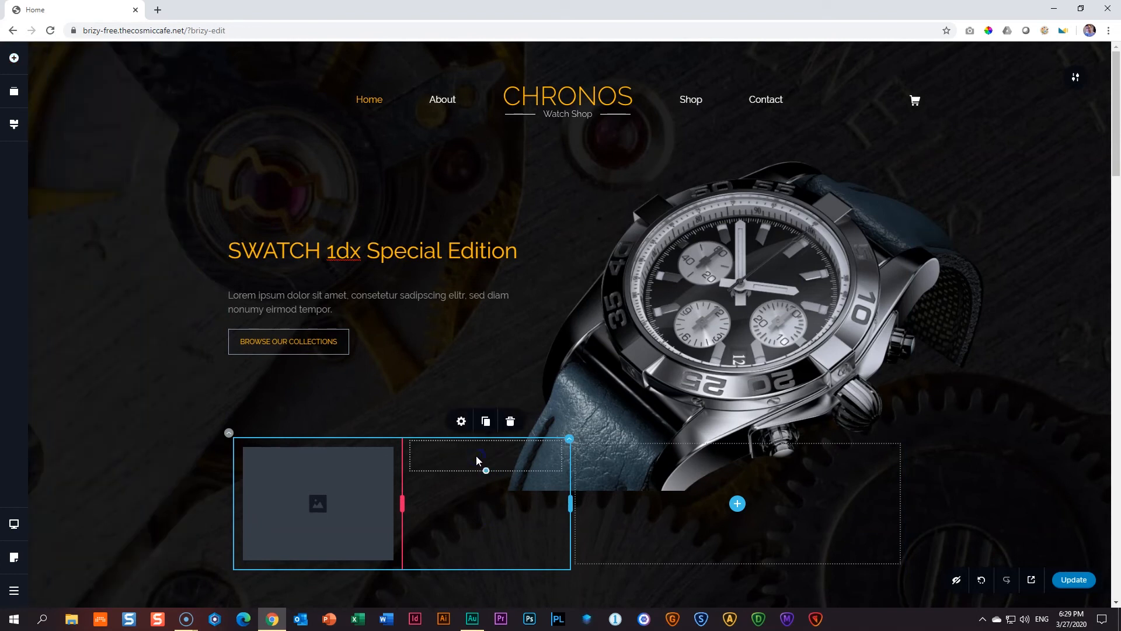
Select the spacer and step up through the options of its parent columns, the row and the whole block.
{"action": "left_click", "coordinate": [569, 439]}
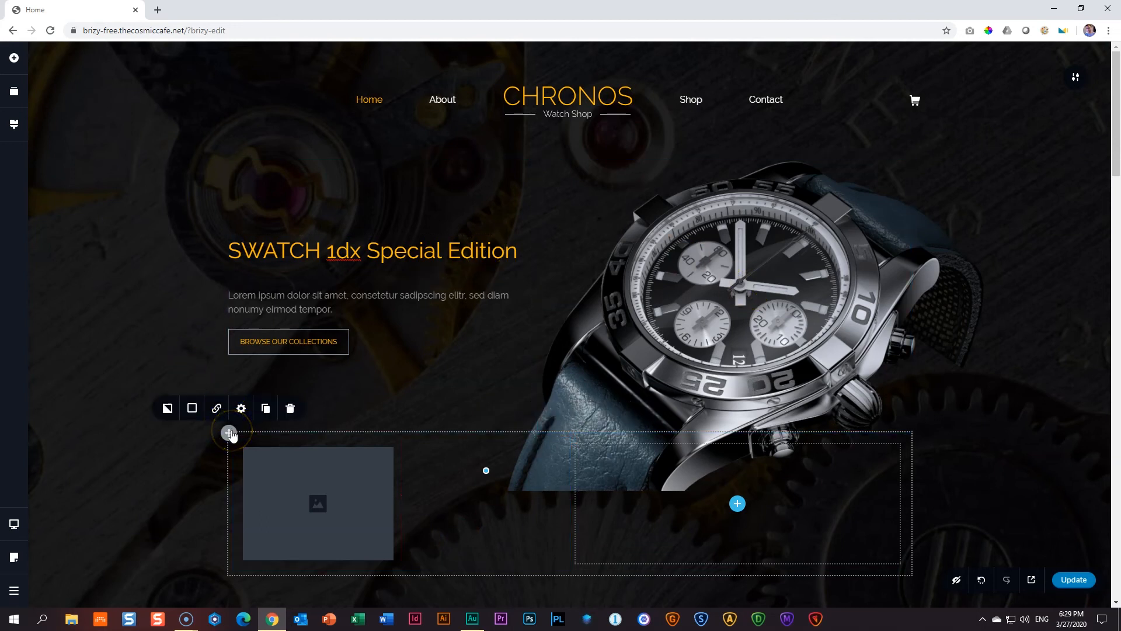
{"action": "key", "text": "Escape"}
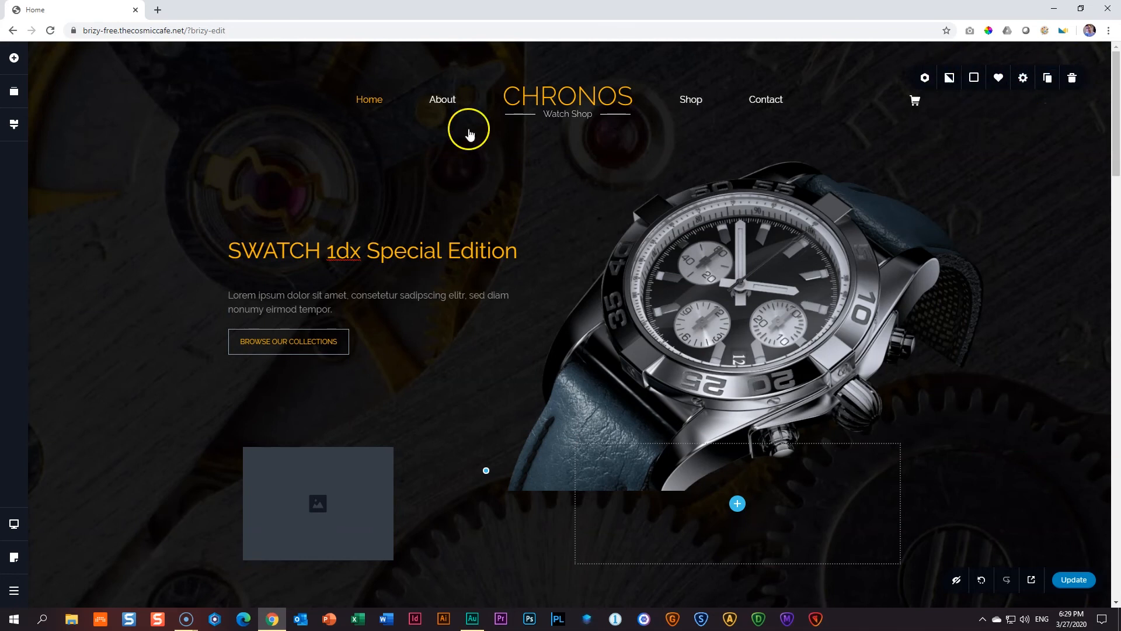
{"action": "left_click", "coordinate": [482, 459]}
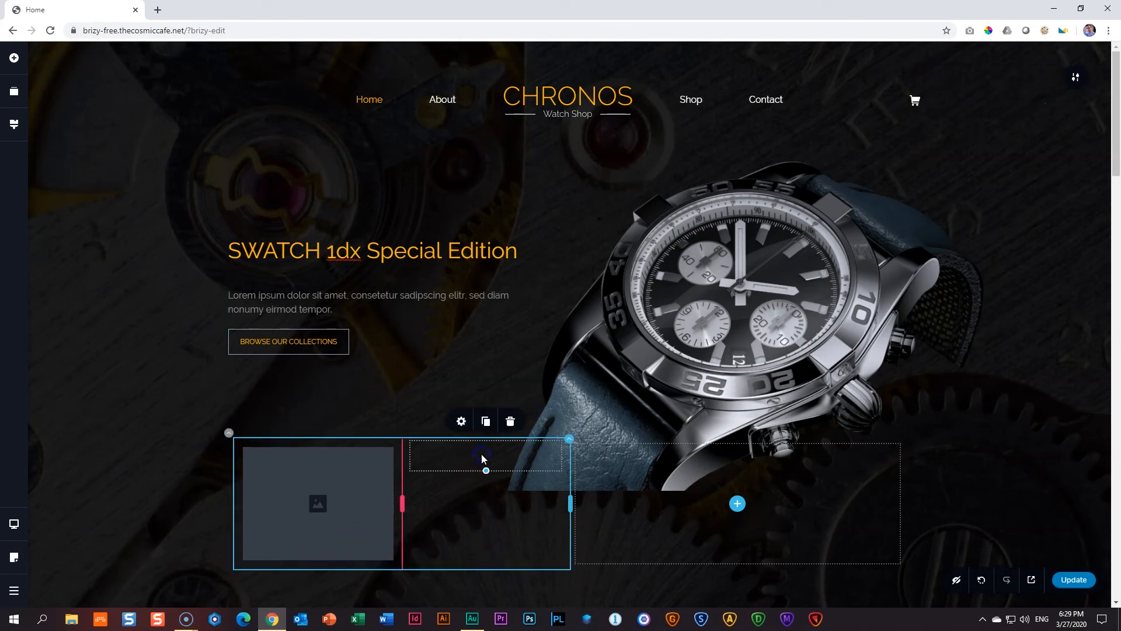
{"action": "key", "text": "Escape"}
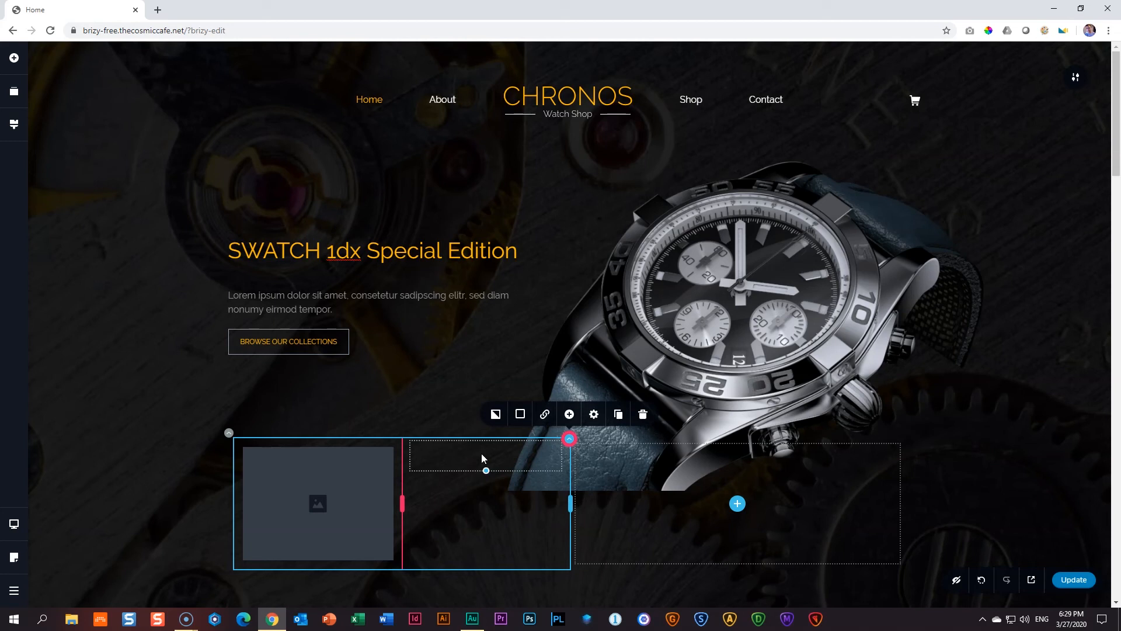
{"action": "key", "text": "Escape"}
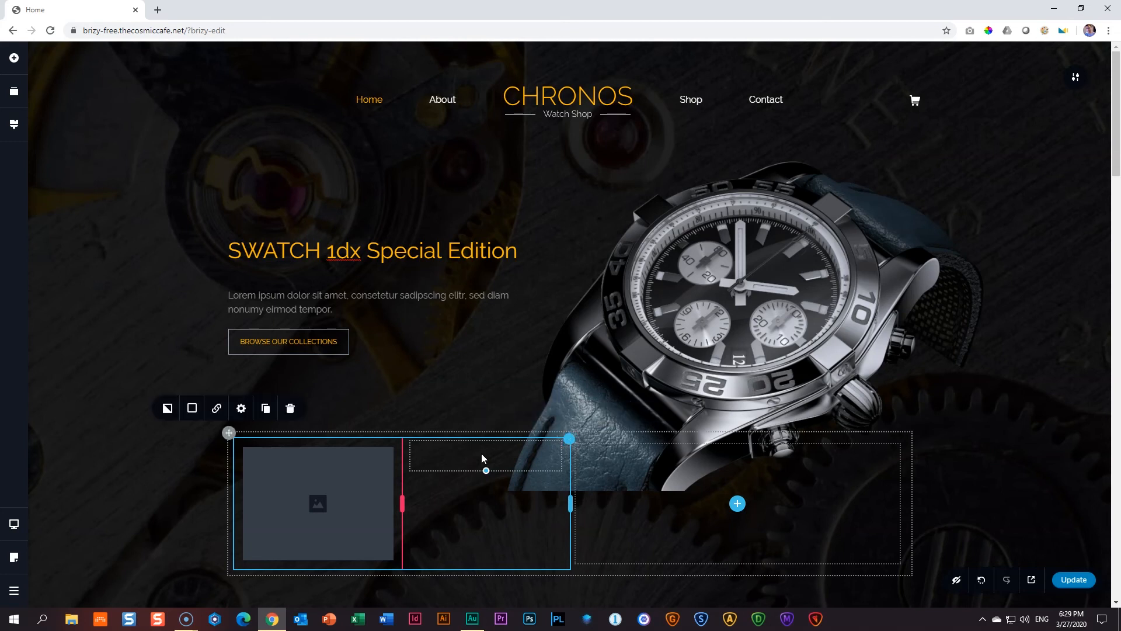
{"action": "key", "text": "Escape"}
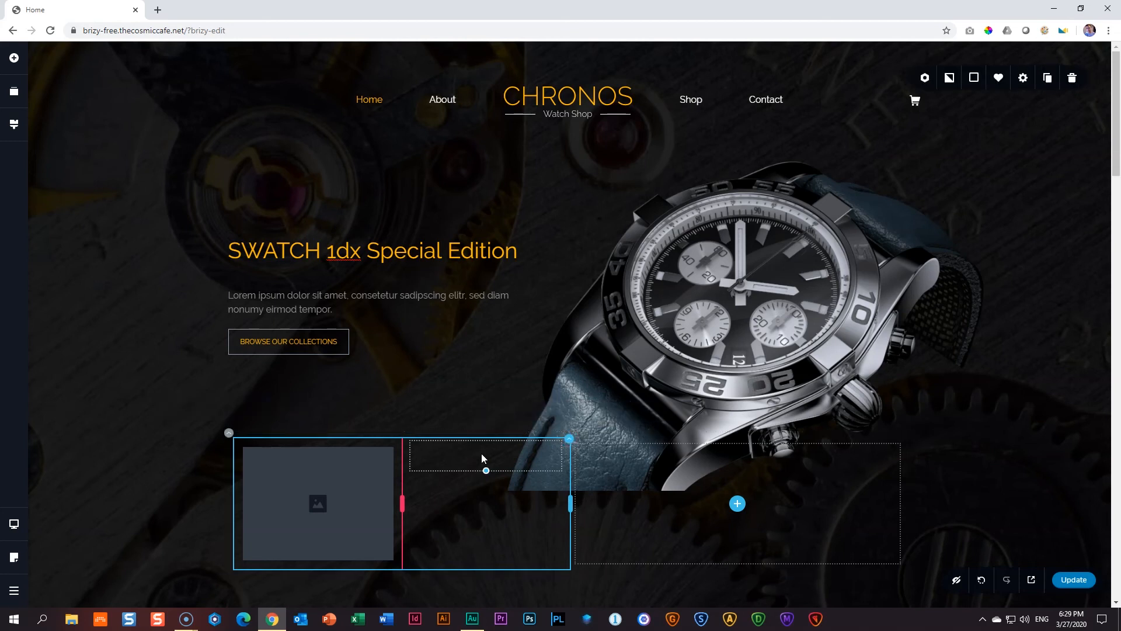